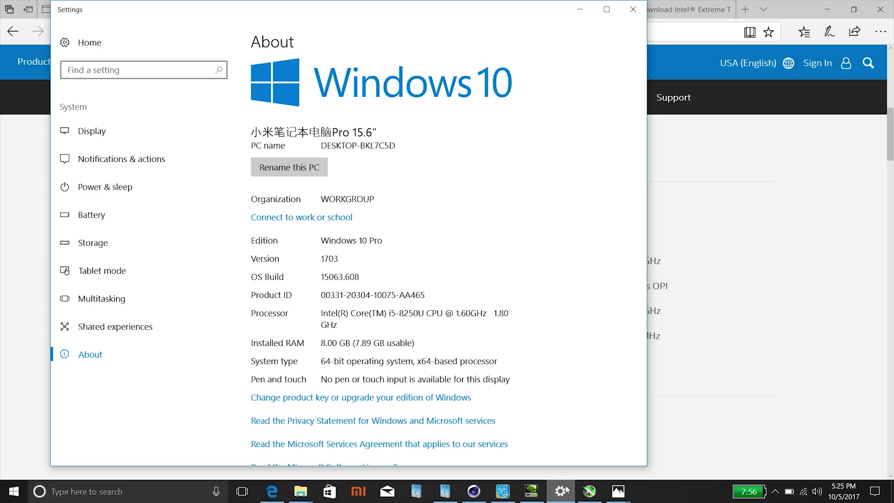
Bring the Edge page with the Core i5-8250U specifications in front of Settings.
{"action": "left_click", "coordinate": [808, 268]}
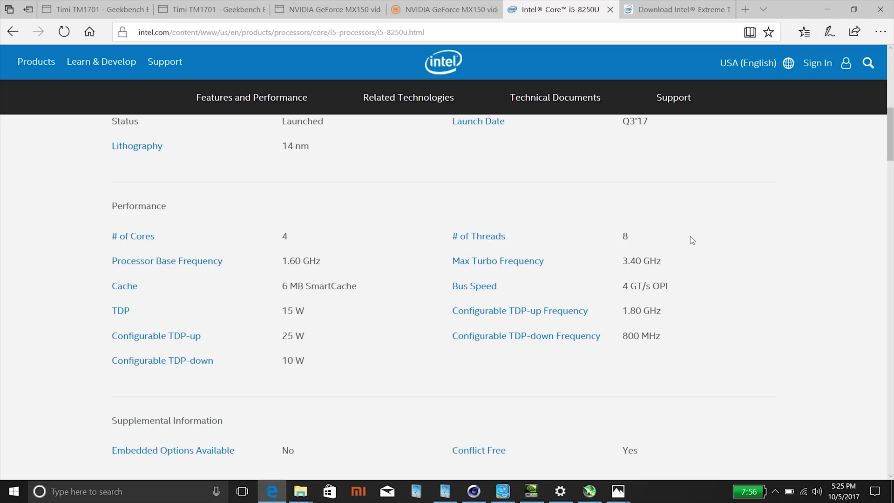
View the XTU download page's title, then bring Intel Extreme Tuning Utility to the front.
{"action": "left_click", "coordinate": [652, 15]}
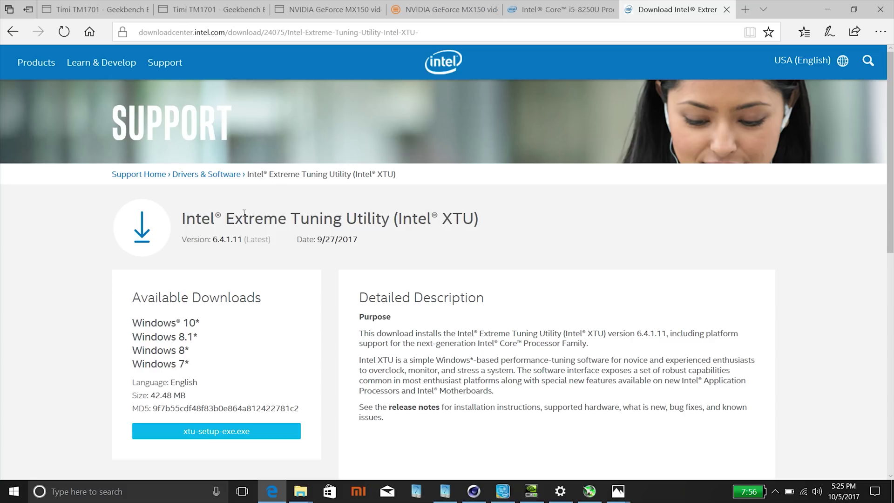
{"action": "left_click_drag", "start_coordinate": [498, 223], "coordinate": [181, 218]}
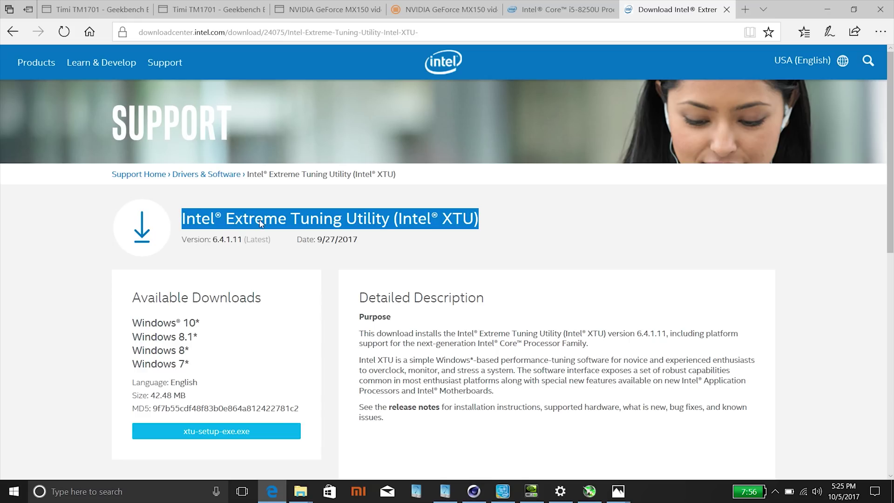
{"action": "left_click", "coordinate": [448, 492]}
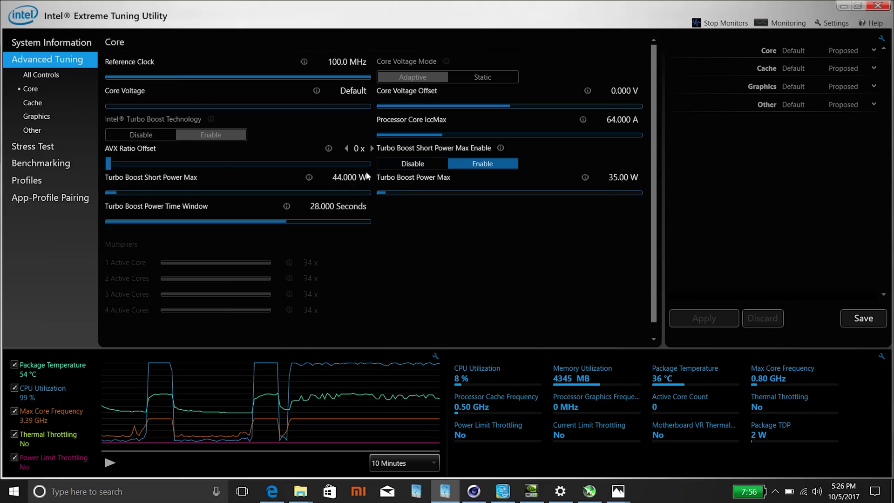
Raise Turbo Boost Power Max from 35.00 W to 40.00 W and apply it.
{"action": "mouse_move", "coordinate": [413, 178]}
{"action": "left_click", "coordinate": [607, 180]}
{"action": "scroll", "coordinate": [625, 255], "scroll_direction": "up", "scroll_amount": 6}
{"action": "scroll", "coordinate": [629, 255], "scroll_direction": "up", "scroll_amount": 6}
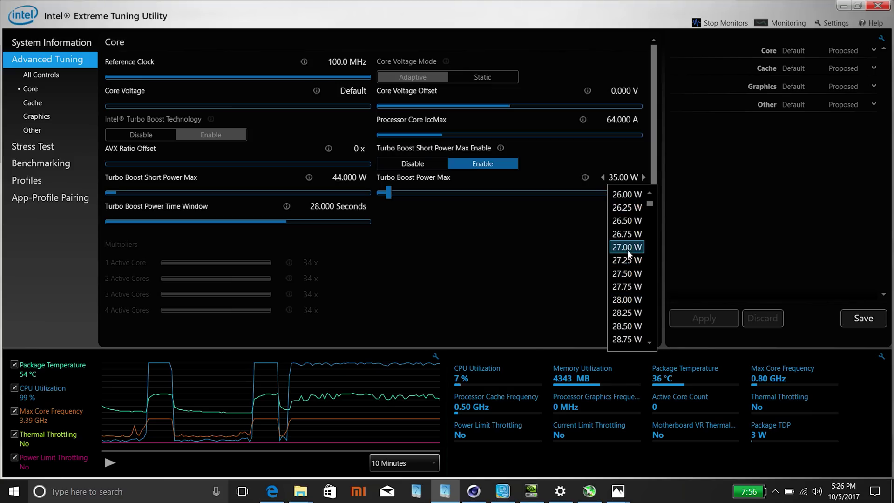
{"action": "scroll", "coordinate": [629, 254], "scroll_direction": "up", "scroll_amount": 7}
{"action": "scroll", "coordinate": [629, 253], "scroll_direction": "up", "scroll_amount": 6}
{"action": "scroll", "coordinate": [628, 254], "scroll_direction": "up", "scroll_amount": 2}
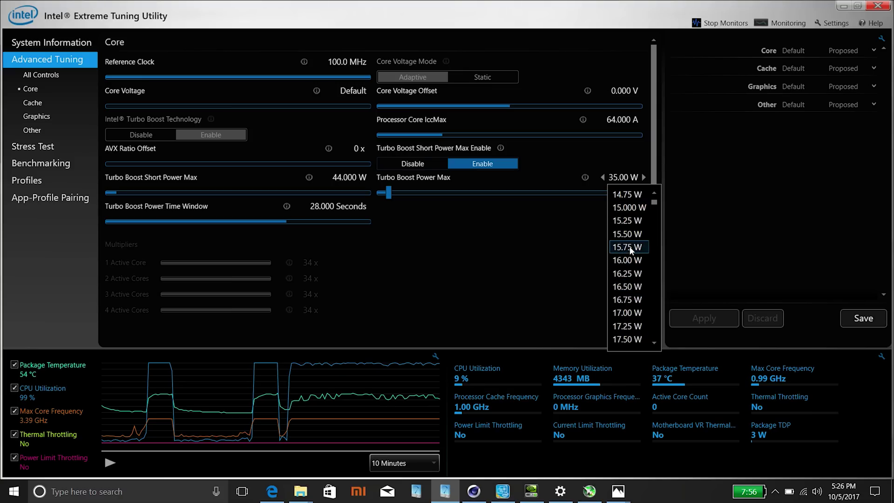
{"action": "left_click", "coordinate": [628, 210]}
{"action": "left_click", "coordinate": [625, 180]}
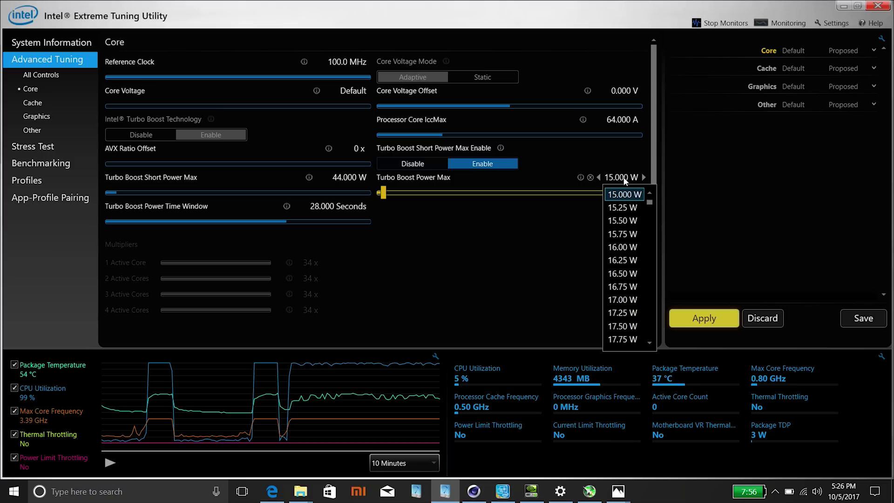
{"action": "scroll", "coordinate": [619, 279], "scroll_direction": "down", "scroll_amount": 8}
{"action": "scroll", "coordinate": [616, 285], "scroll_direction": "down", "scroll_amount": 4}
{"action": "scroll", "coordinate": [615, 290], "scroll_direction": "down", "scroll_amount": 6}
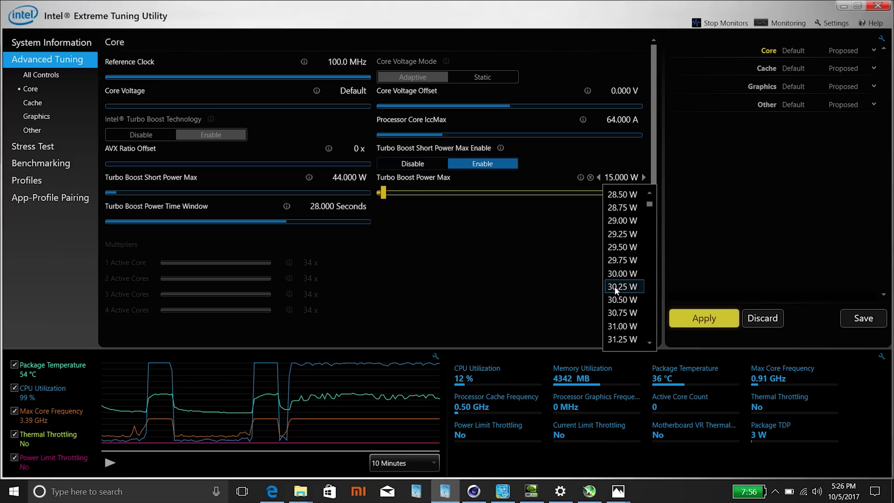
{"action": "scroll", "coordinate": [617, 294], "scroll_direction": "down", "scroll_amount": 4}
{"action": "scroll", "coordinate": [618, 313], "scroll_direction": "down", "scroll_amount": 4}
{"action": "scroll", "coordinate": [622, 318], "scroll_direction": "down", "scroll_amount": 4}
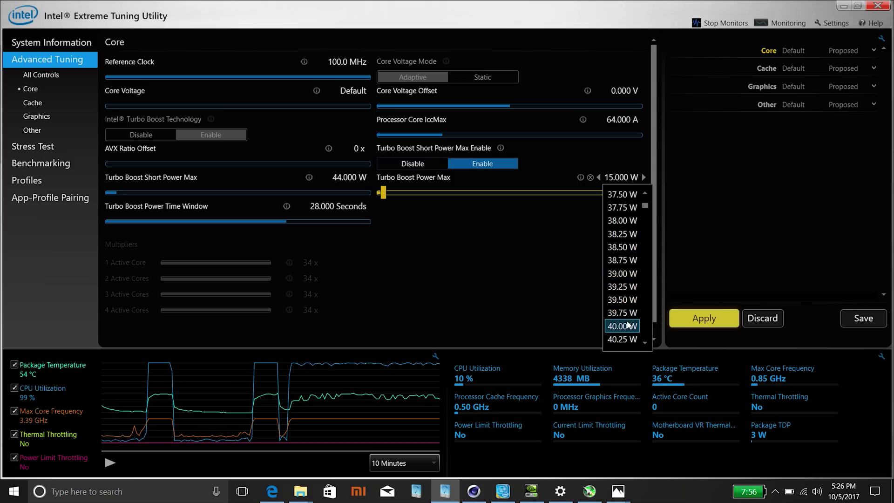
{"action": "left_click", "coordinate": [629, 326]}
{"action": "left_click", "coordinate": [702, 320]}
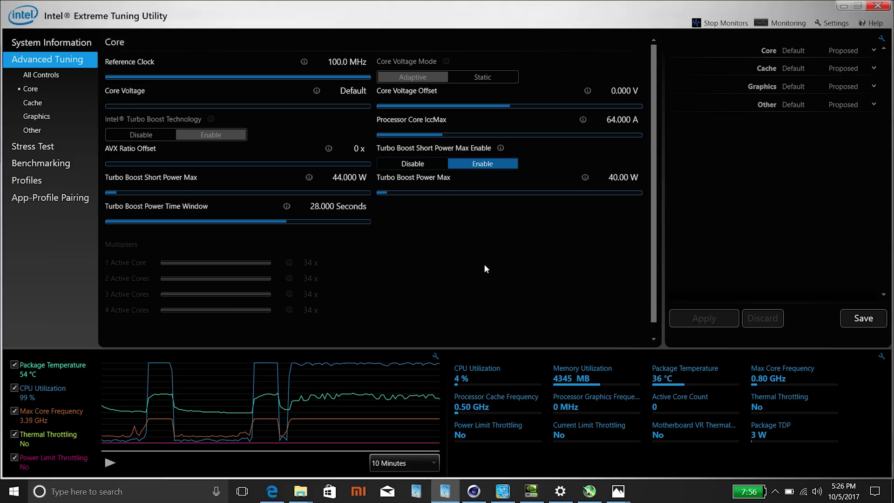
Set the Core Voltage Offset to -0.100 V, recheck it, and apply.
{"action": "mouse_move", "coordinate": [625, 90]}
{"action": "left_click", "coordinate": [611, 90]}
{"action": "scroll", "coordinate": [632, 164], "scroll_direction": "up", "scroll_amount": 5}
{"action": "scroll", "coordinate": [637, 162], "scroll_direction": "up", "scroll_amount": 3}
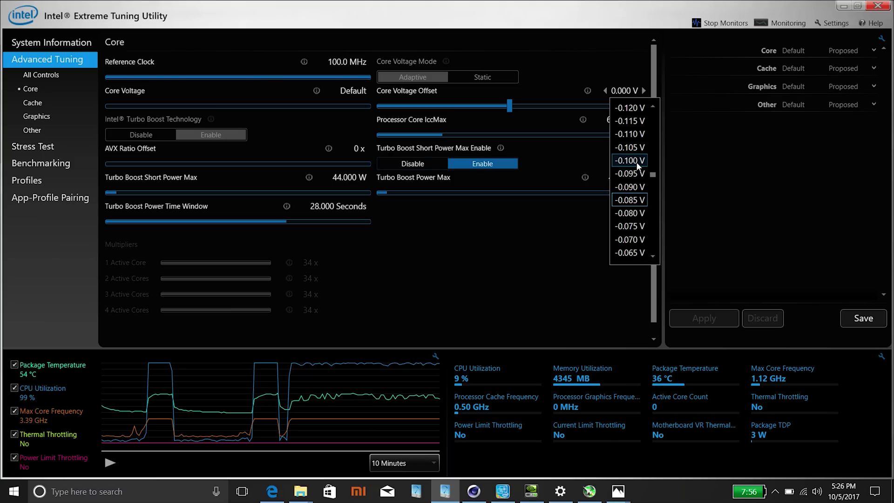
{"action": "left_click", "coordinate": [632, 161]}
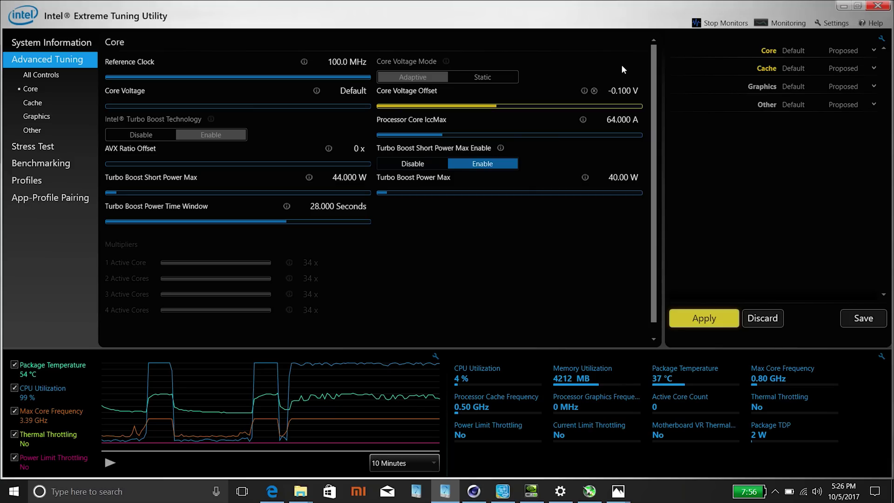
{"action": "left_click", "coordinate": [631, 92]}
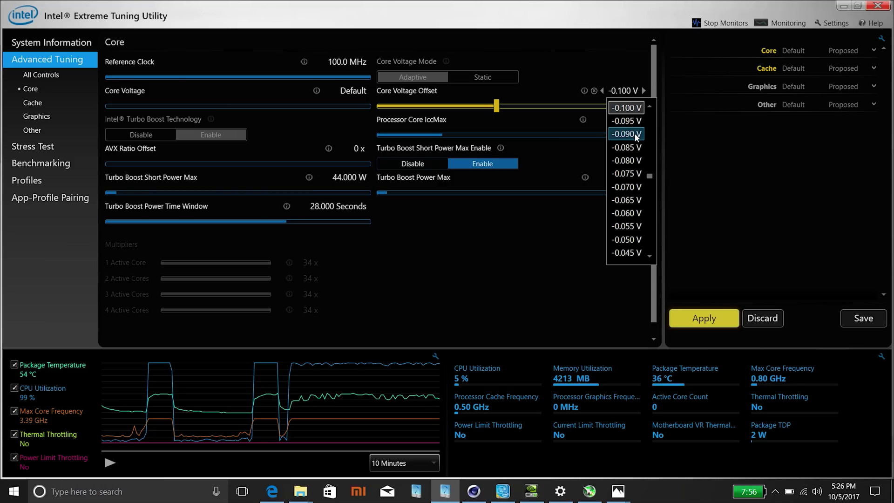
{"action": "scroll", "coordinate": [636, 136], "scroll_direction": "up", "scroll_amount": 1}
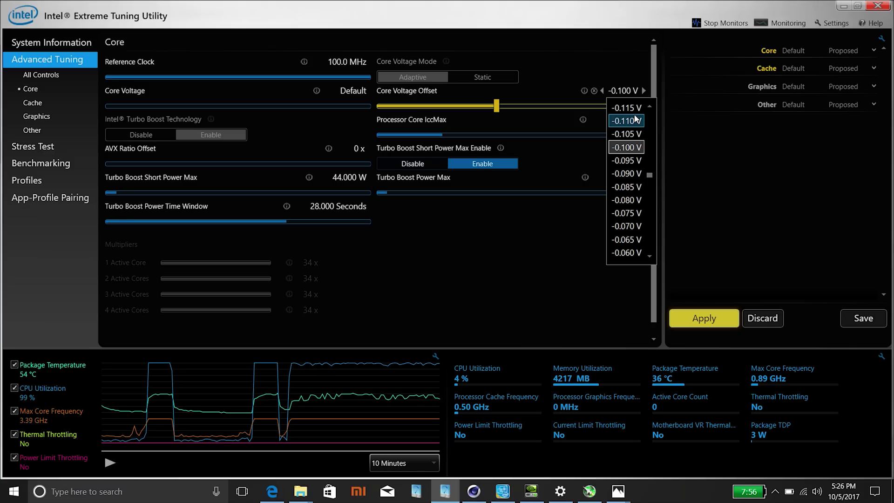
{"action": "left_click", "coordinate": [628, 146]}
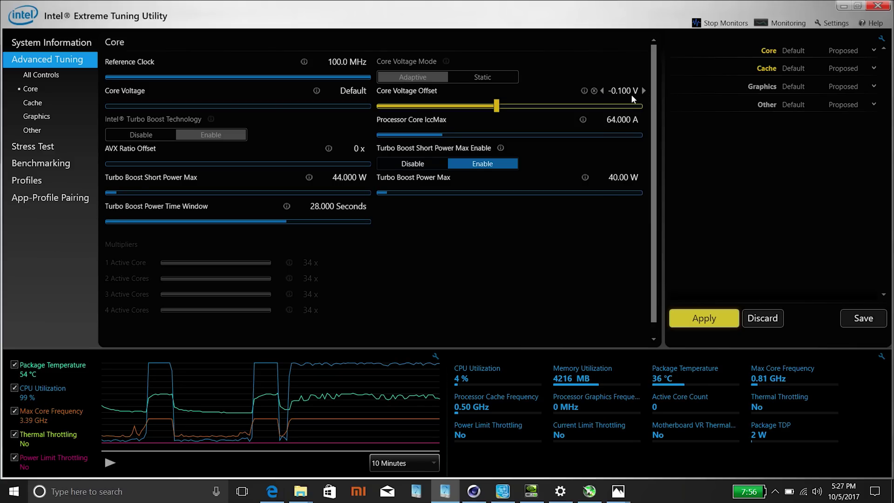
{"action": "left_click", "coordinate": [691, 319]}
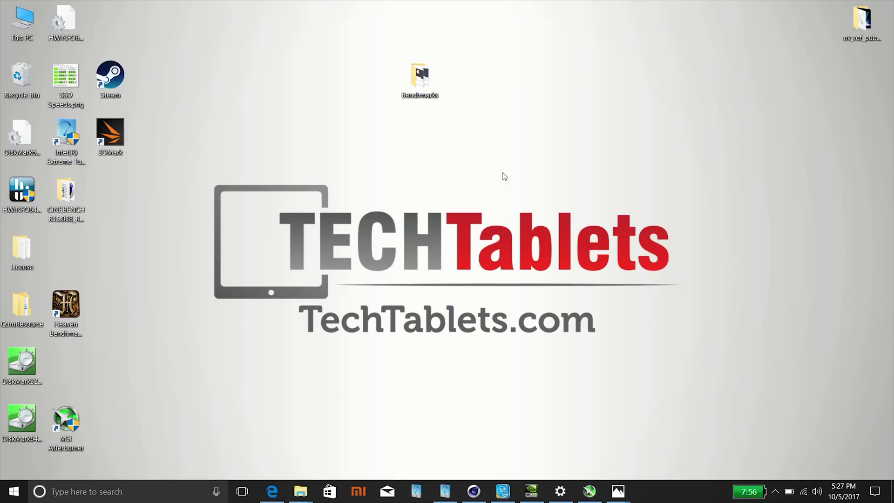
From the Benchmarks folder, view the Cinebench stock TDP screenshot (571 cb) full screen.
{"action": "double_click", "coordinate": [420, 77]}
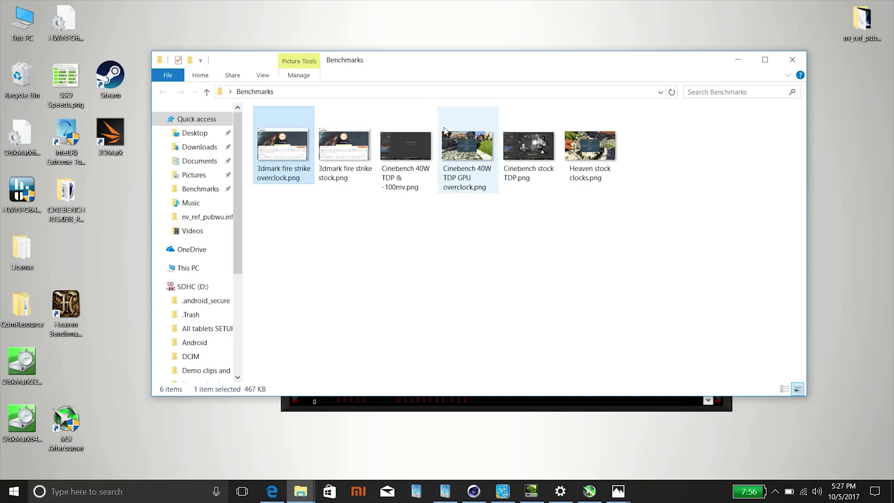
{"action": "double_click", "coordinate": [539, 160]}
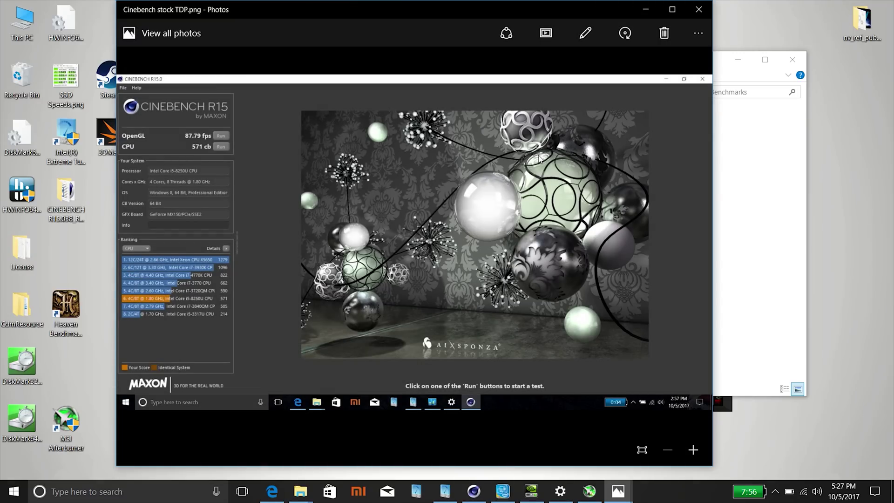
{"action": "mouse_move", "coordinate": [307, 173]}
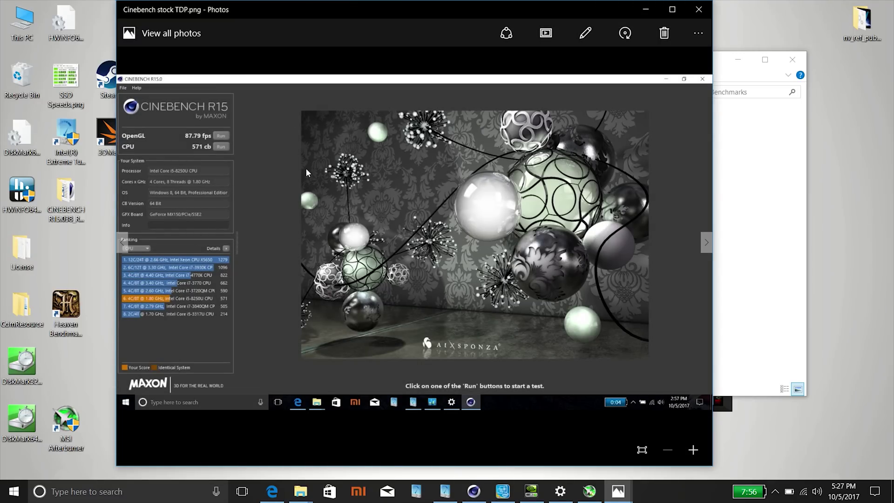
{"action": "left_click", "coordinate": [674, 8]}
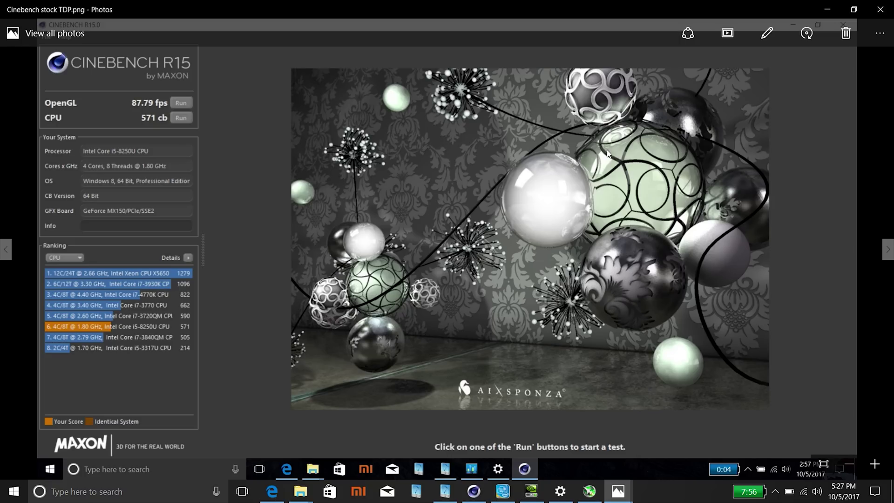
{"action": "left_click", "coordinate": [851, 10]}
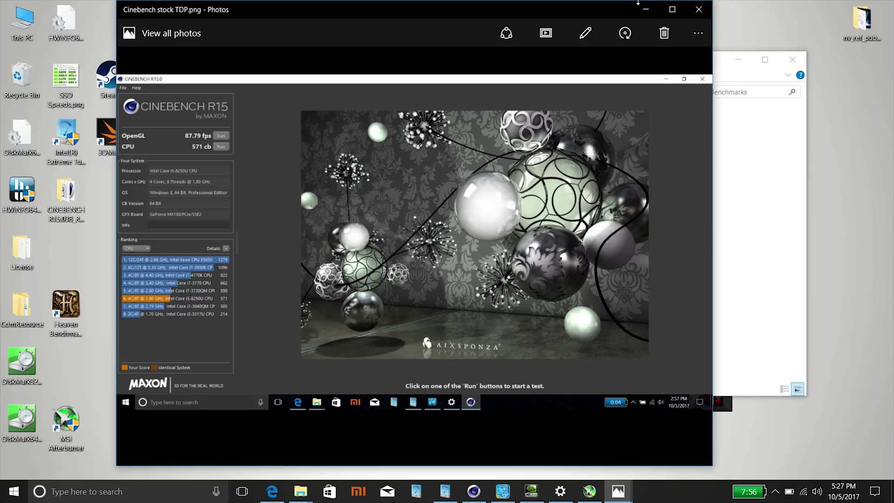
View the Cinebench 40W TDP & -100mv screenshot (736 cb), minimize it and close the folder.
{"action": "left_click", "coordinate": [739, 175]}
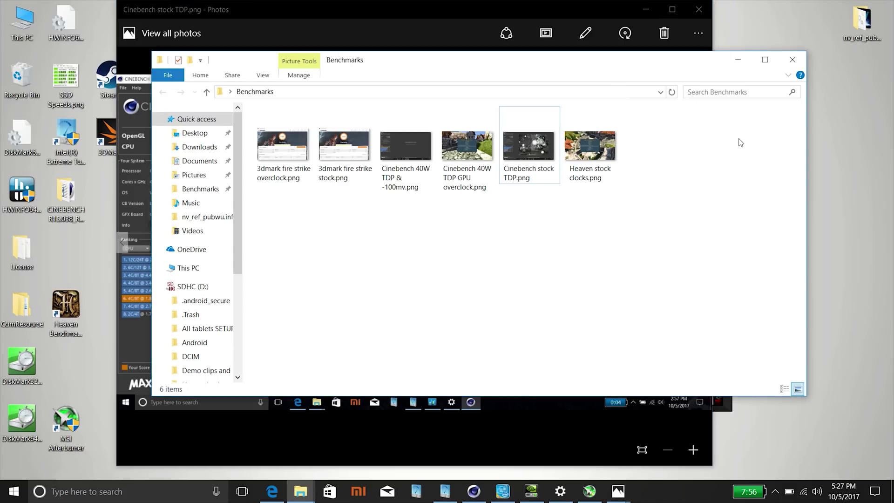
{"action": "double_click", "coordinate": [410, 156]}
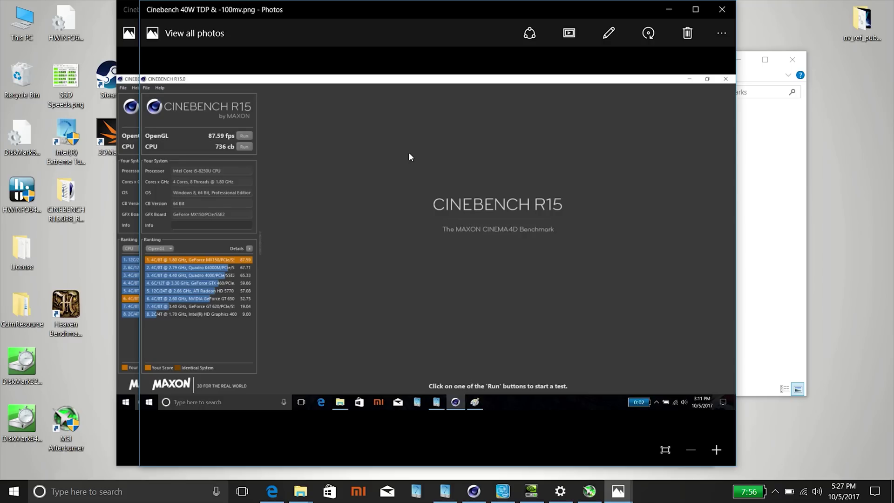
{"action": "left_click", "coordinate": [700, 11]}
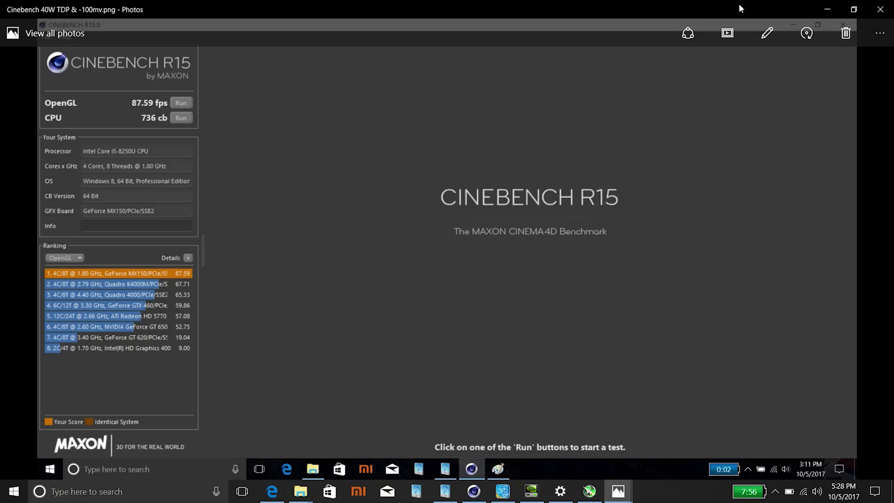
{"action": "mouse_move", "coordinate": [448, 210]}
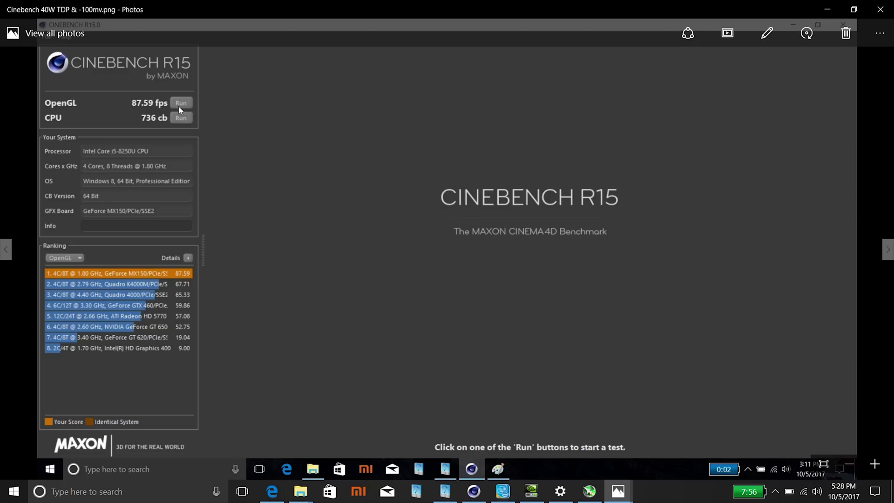
{"action": "left_click", "coordinate": [831, 10]}
{"action": "left_click", "coordinate": [737, 59]}
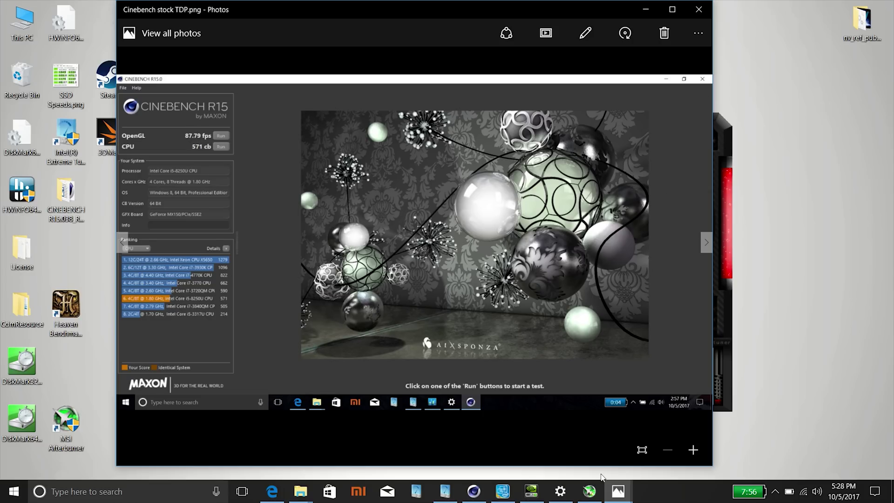
In MSI Afterburner, apply +61 MHz core and +1000 MHz memory clock offsets to the MX150.
{"action": "left_click", "coordinate": [590, 492]}
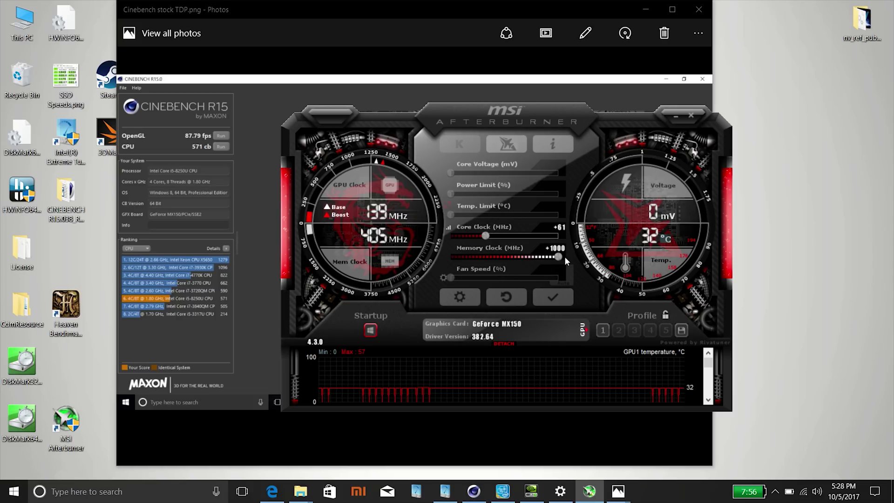
{"action": "left_click", "coordinate": [559, 295]}
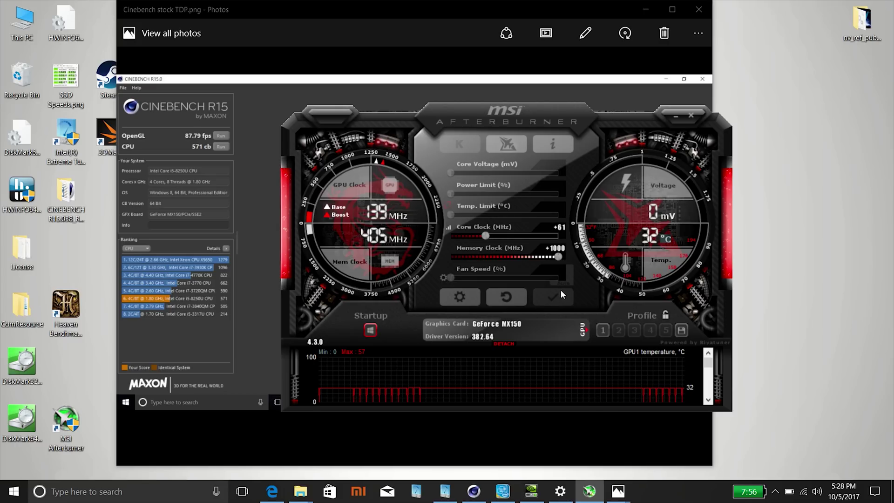
{"action": "mouse_move", "coordinate": [615, 433]}
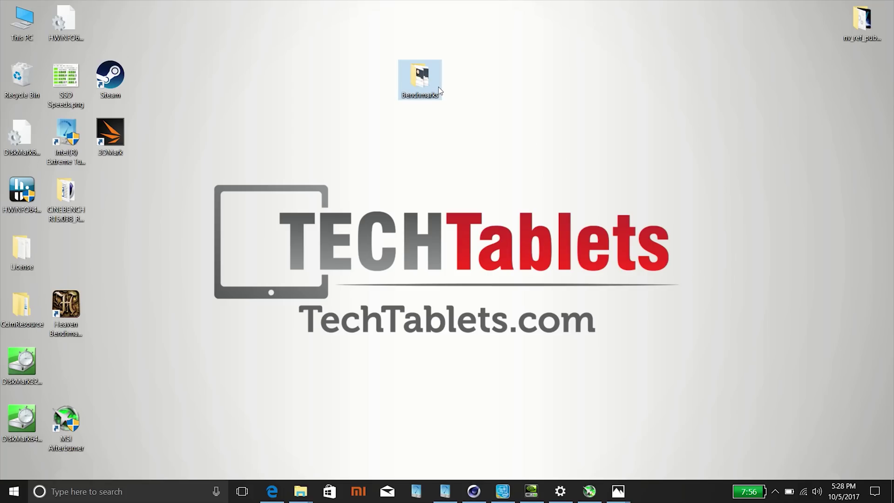
View the Heaven stock clocks and 40W TDP GPU overclock screenshots (587 vs 770) full screen.
{"action": "double_click", "coordinate": [439, 87]}
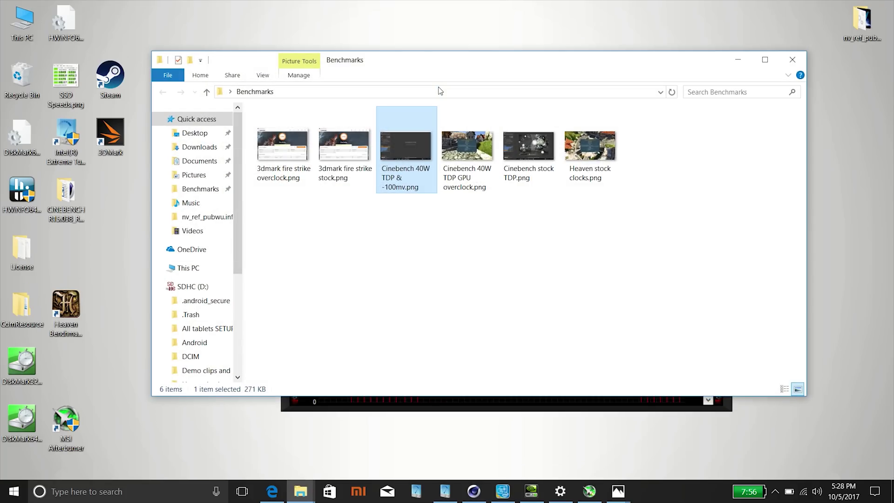
{"action": "double_click", "coordinate": [606, 171]}
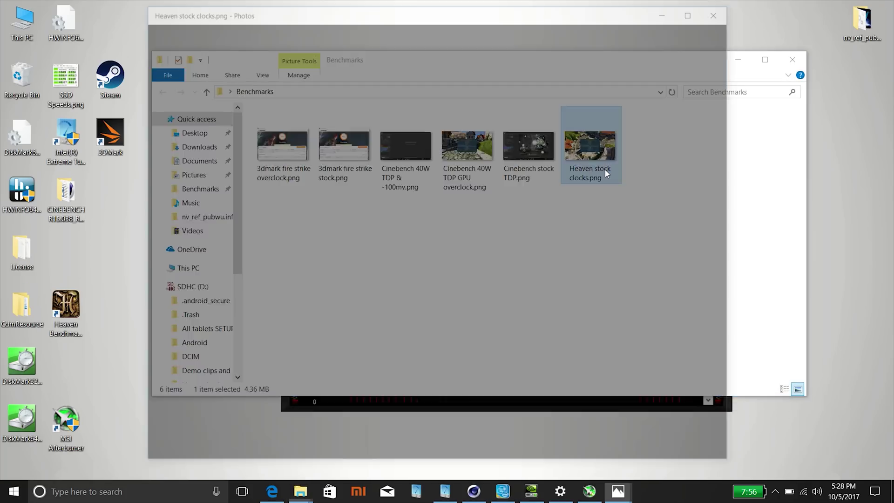
{"action": "left_click", "coordinate": [696, 9]}
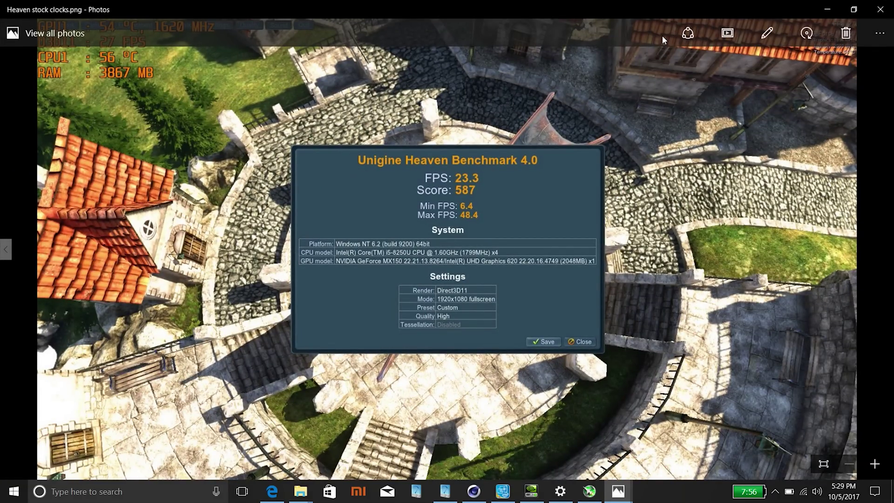
{"action": "left_click", "coordinate": [854, 9]}
{"action": "left_click", "coordinate": [770, 169]}
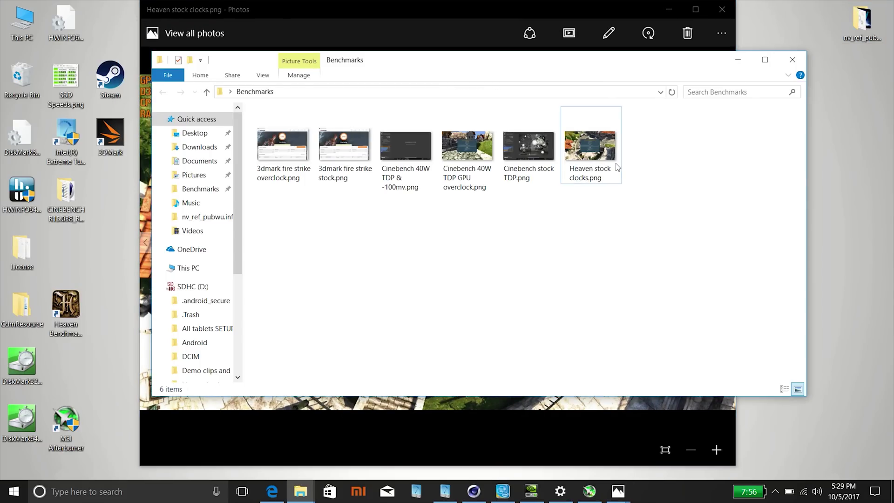
{"action": "double_click", "coordinate": [472, 149]}
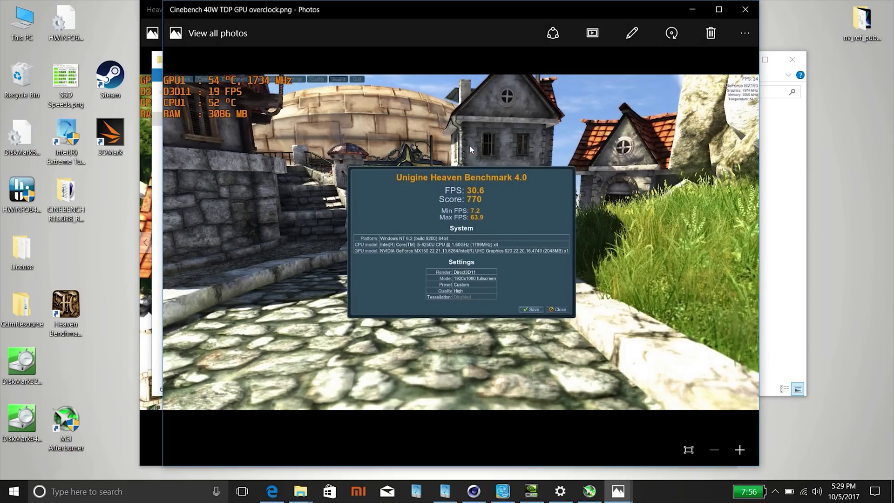
{"action": "left_click", "coordinate": [720, 10]}
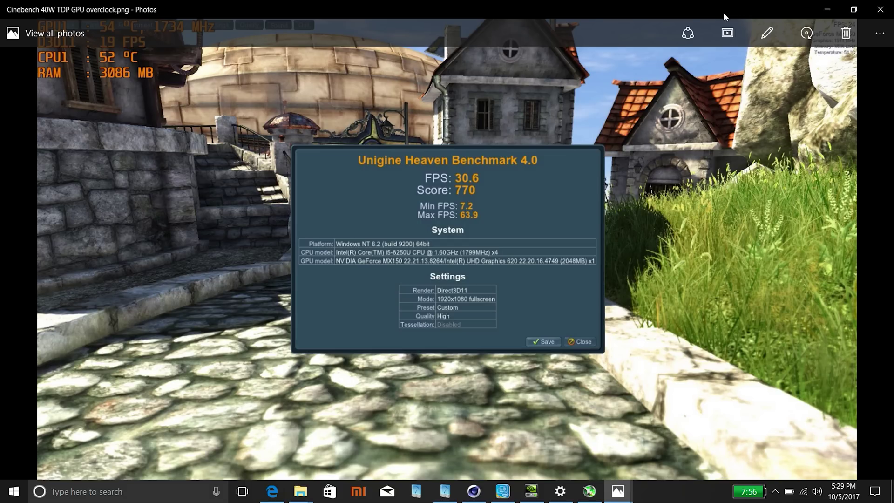
{"action": "left_click", "coordinate": [854, 9]}
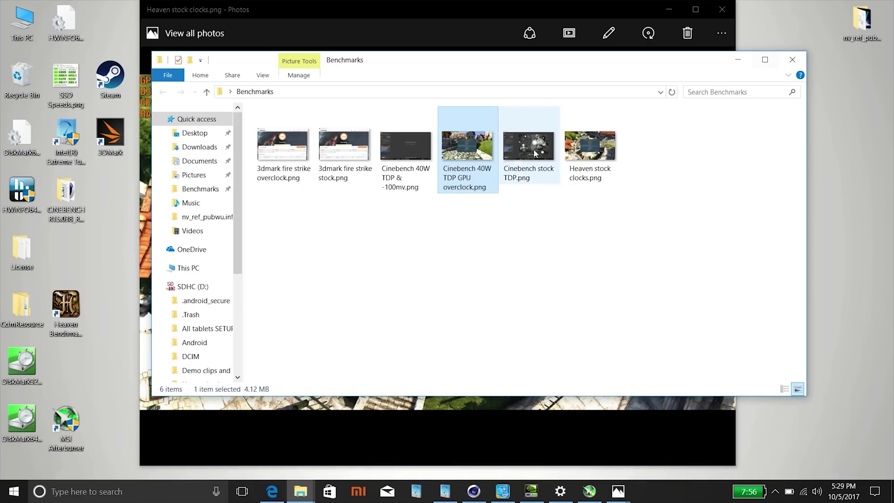
View the 3DMark Fire Strike stock and overclock results (2 916 vs 3 364) and close them.
{"action": "left_click", "coordinate": [335, 154]}
{"action": "double_click", "coordinate": [335, 154]}
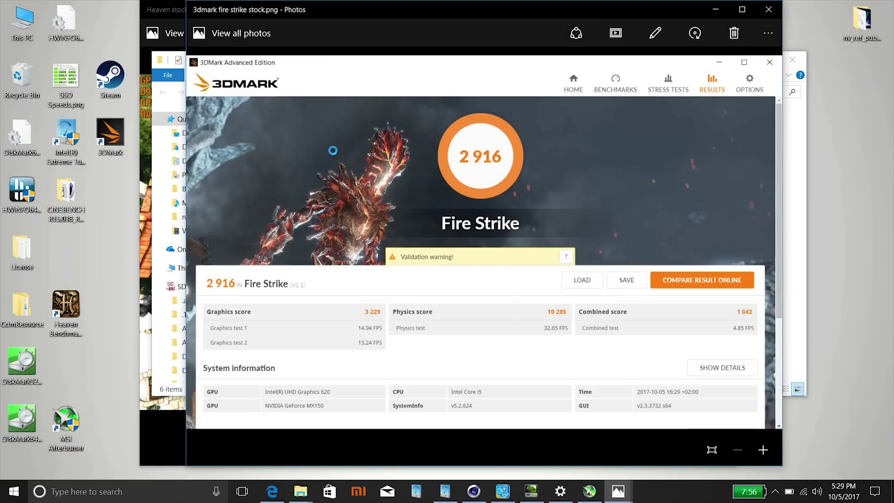
{"action": "mouse_move", "coordinate": [480, 182]}
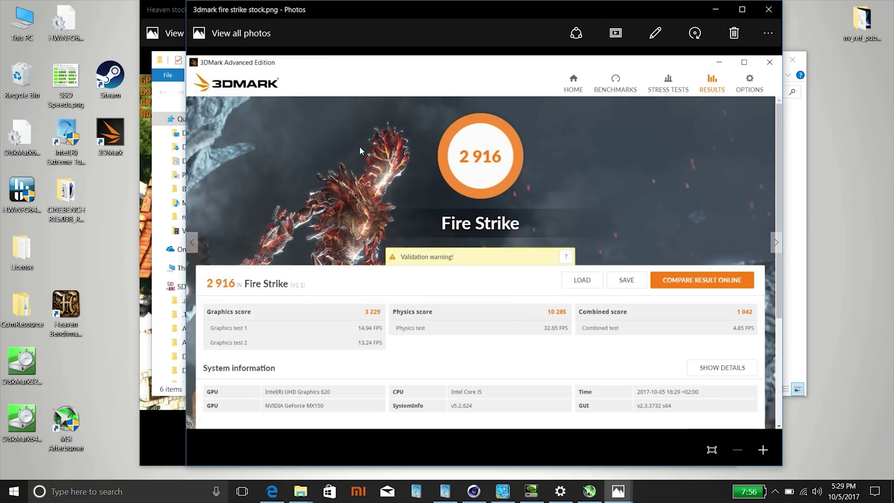
{"action": "left_click", "coordinate": [720, 9]}
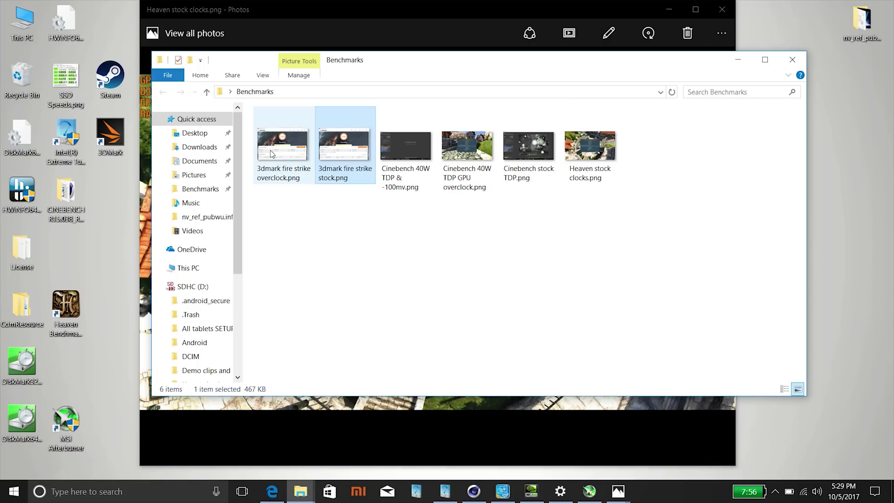
{"action": "double_click", "coordinate": [286, 144]}
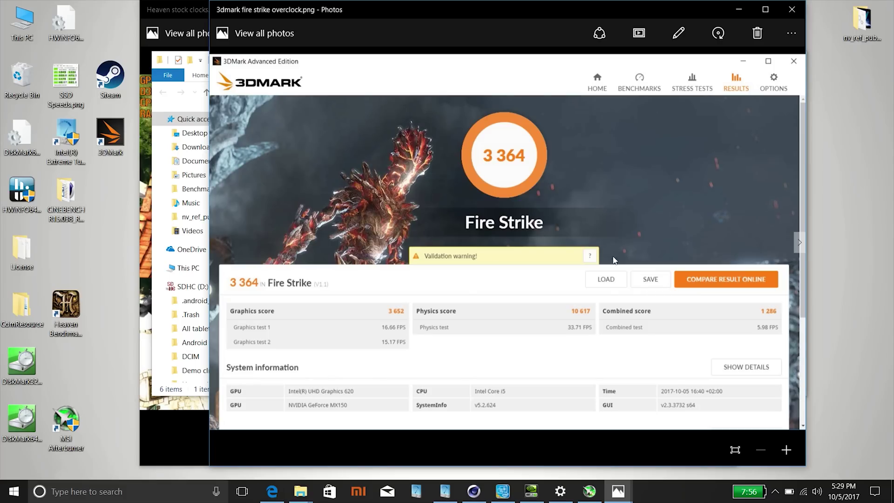
{"action": "mouse_move", "coordinate": [705, 110]}
{"action": "left_click", "coordinate": [738, 8]}
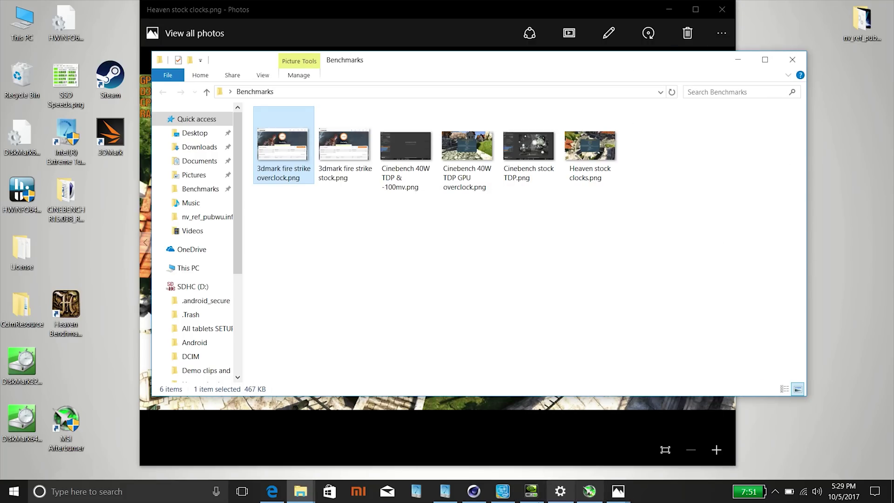
Open NVIDIA Control Panel to set global Power management to Prefer maximum performance.
{"action": "left_click", "coordinate": [531, 491]}
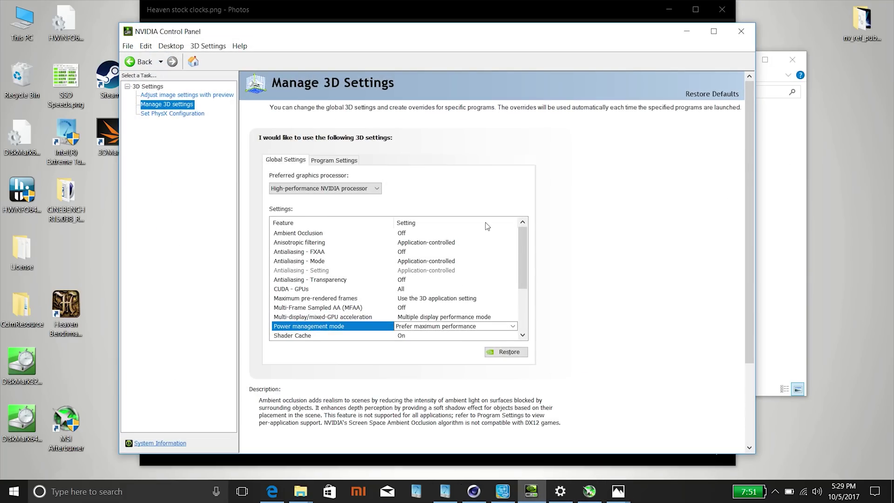